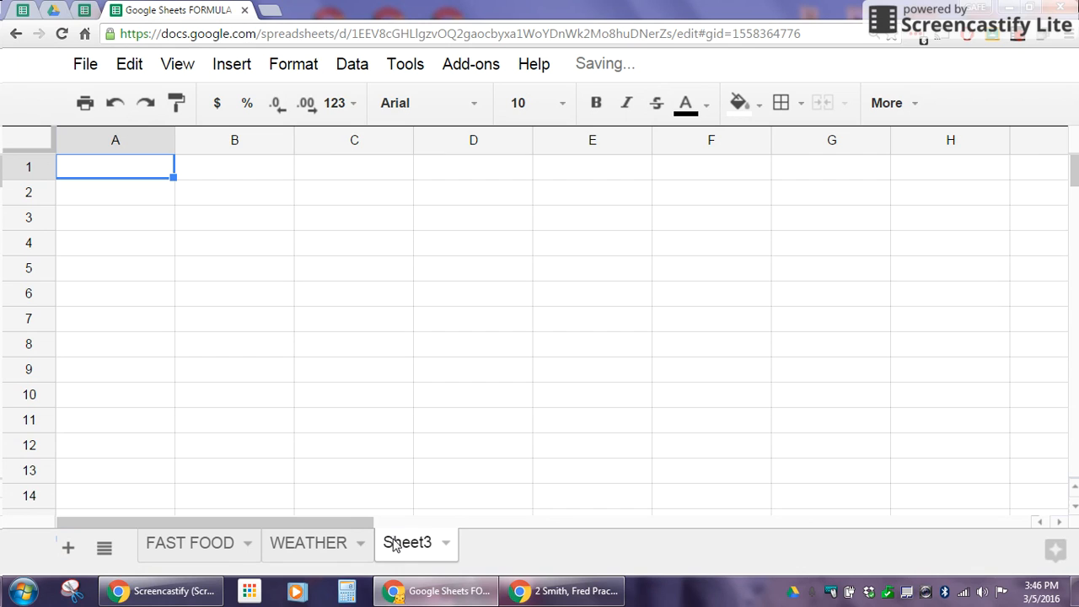
Rename the Sheet3 tab as POPULATION.
{"action": "double_click", "coordinate": [405, 547]}
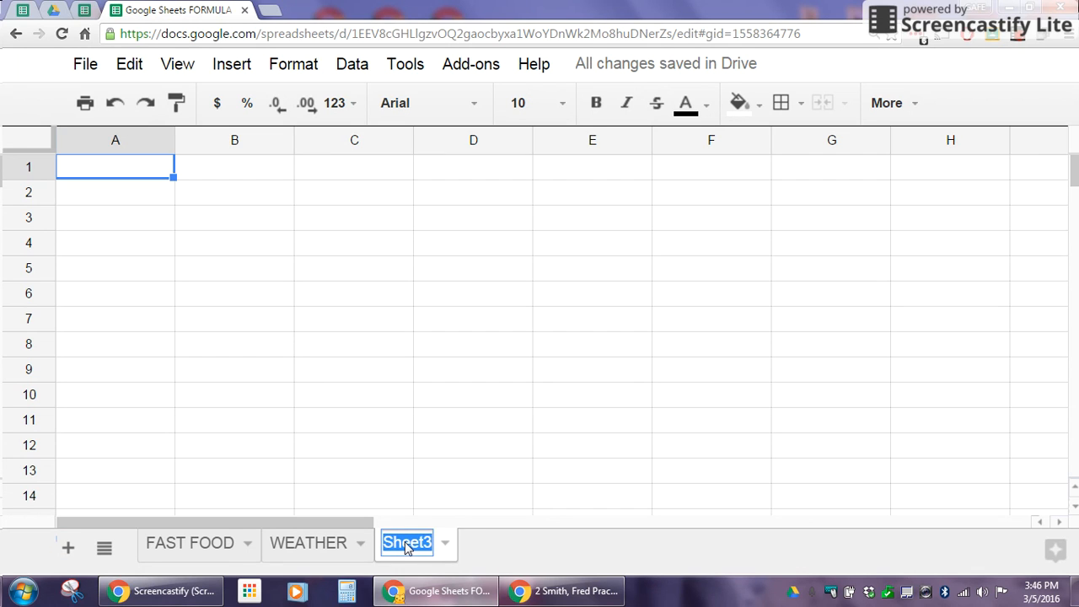
{"action": "type", "text": "POP"}
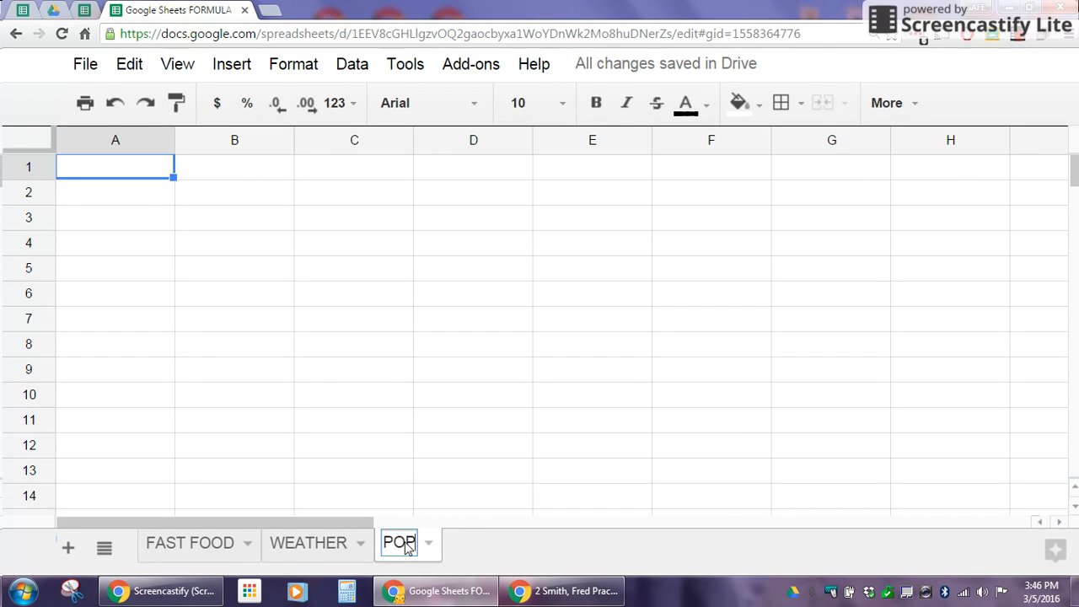
{"action": "type", "text": "ULATION"}
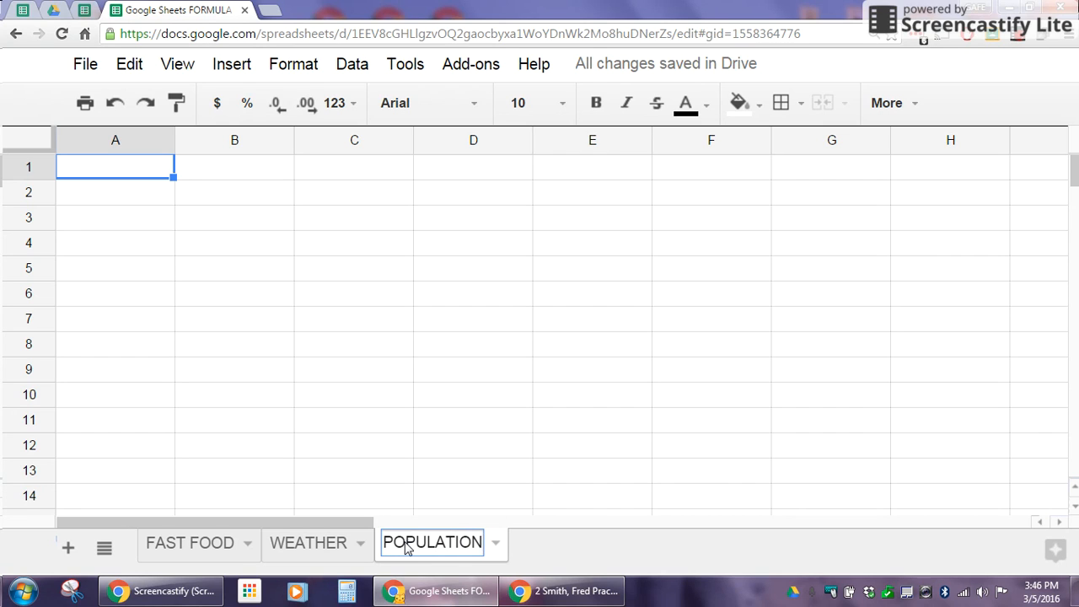
Enter the column headers LOCATION in A1 and POPULATION in B1.
{"action": "left_click", "coordinate": [138, 173]}
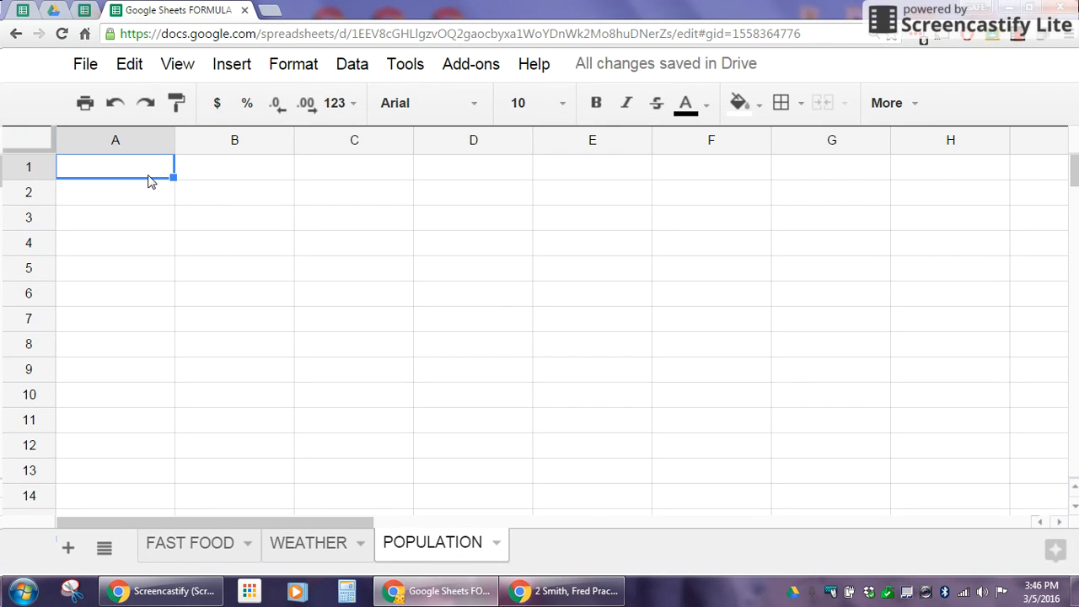
{"action": "type", "text": "LOCATION"}
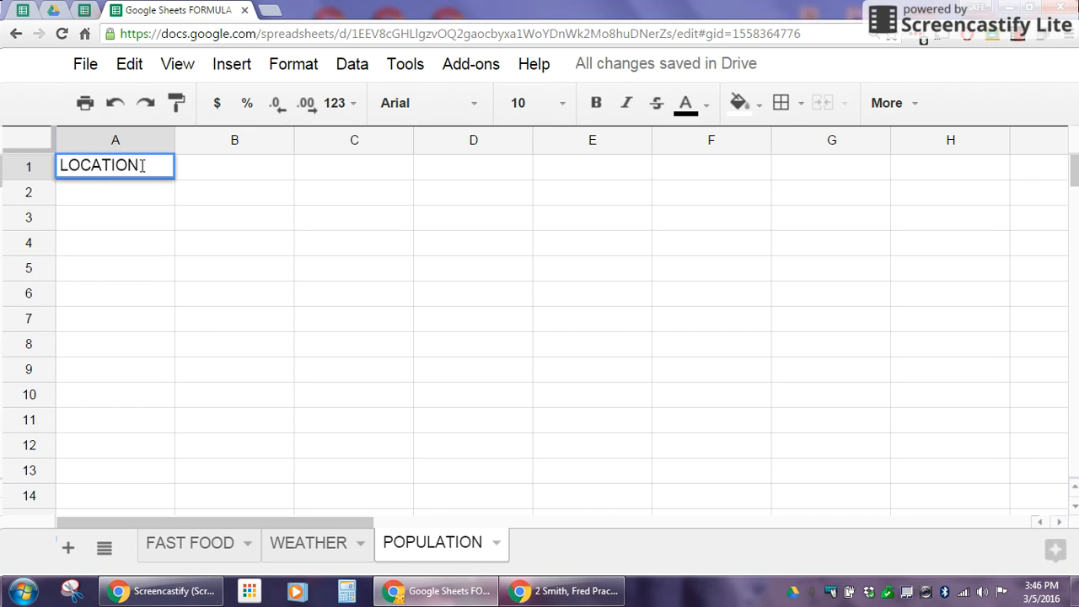
{"action": "key", "text": "Tab"}
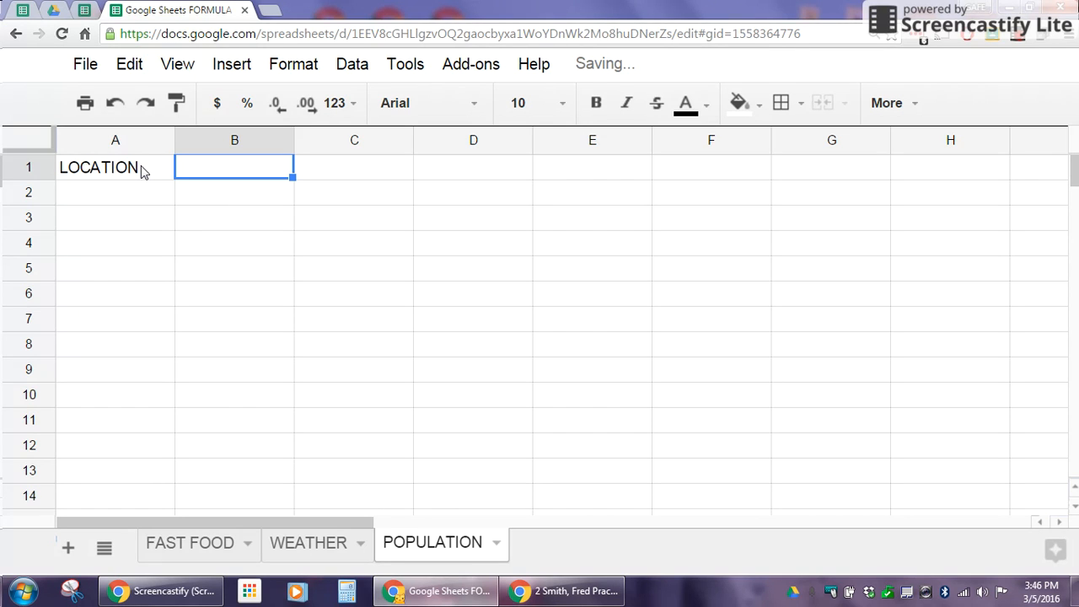
{"action": "type", "text": "POPULATION"}
{"action": "key", "text": "Return"}
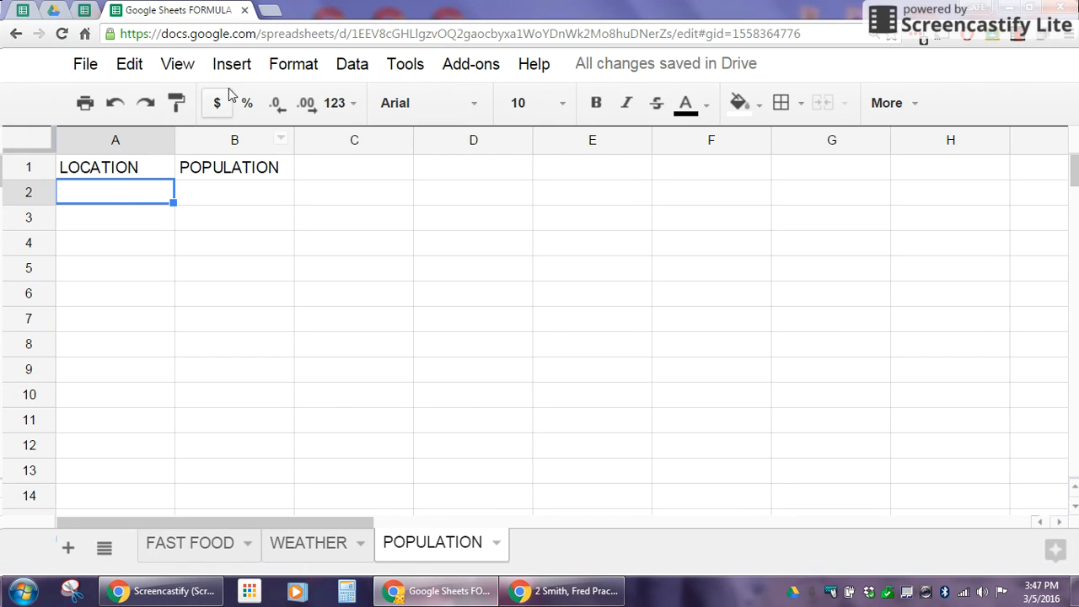
Search the web for "population california" in a new browser tab.
{"action": "left_click", "coordinate": [268, 12]}
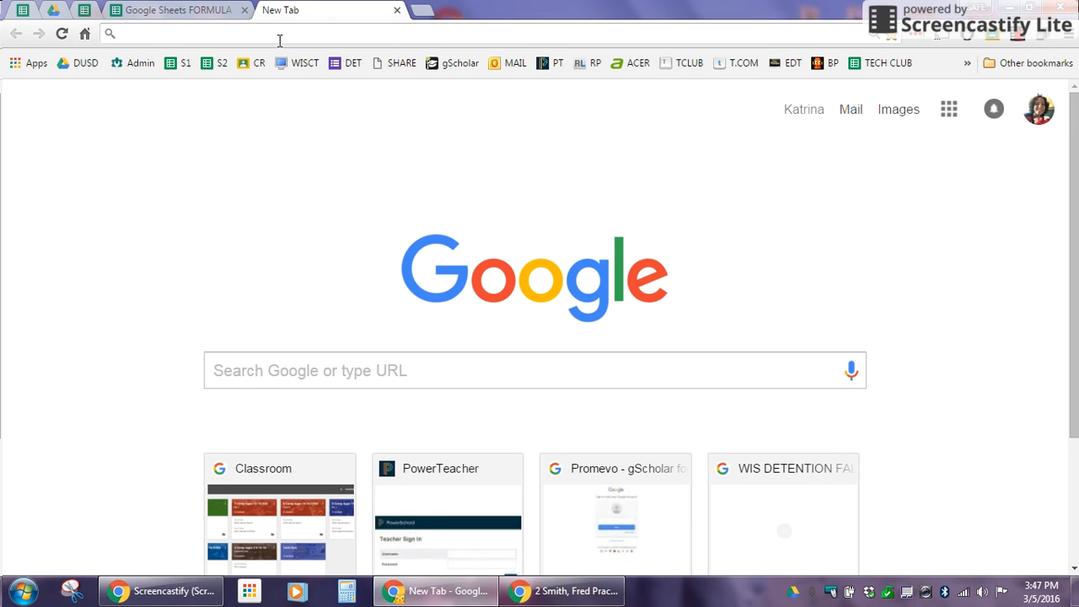
{"action": "type", "text": "POP"}
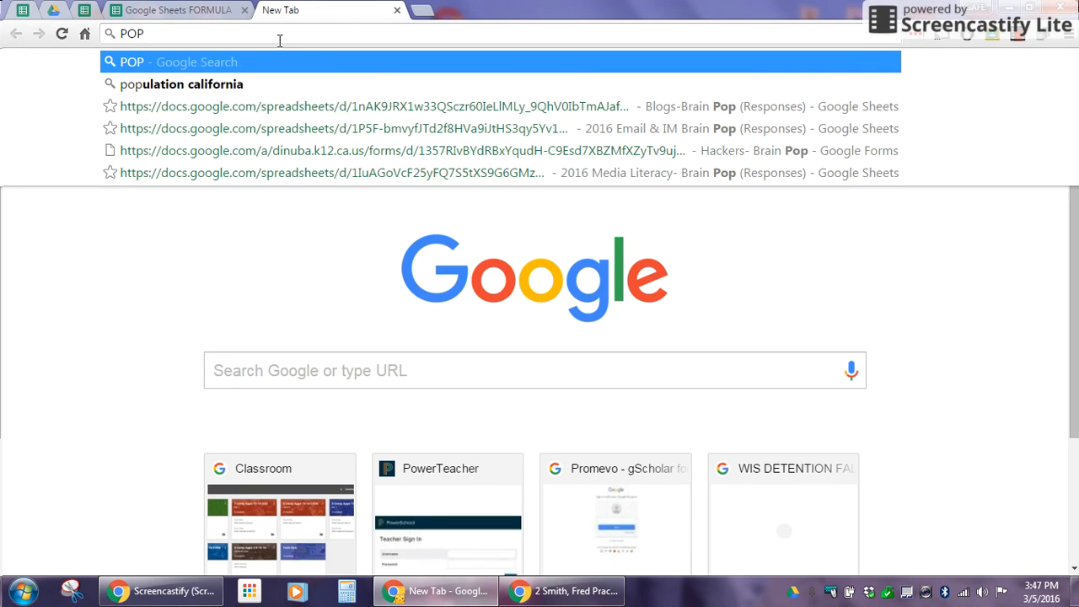
{"action": "type", "text": "U"}
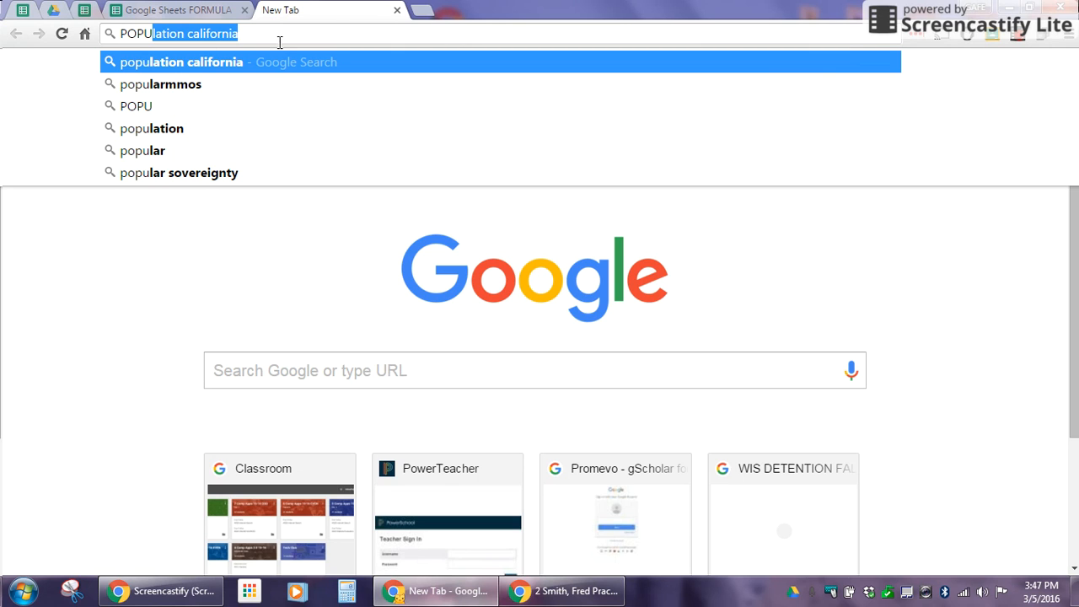
{"action": "left_click", "coordinate": [272, 62]}
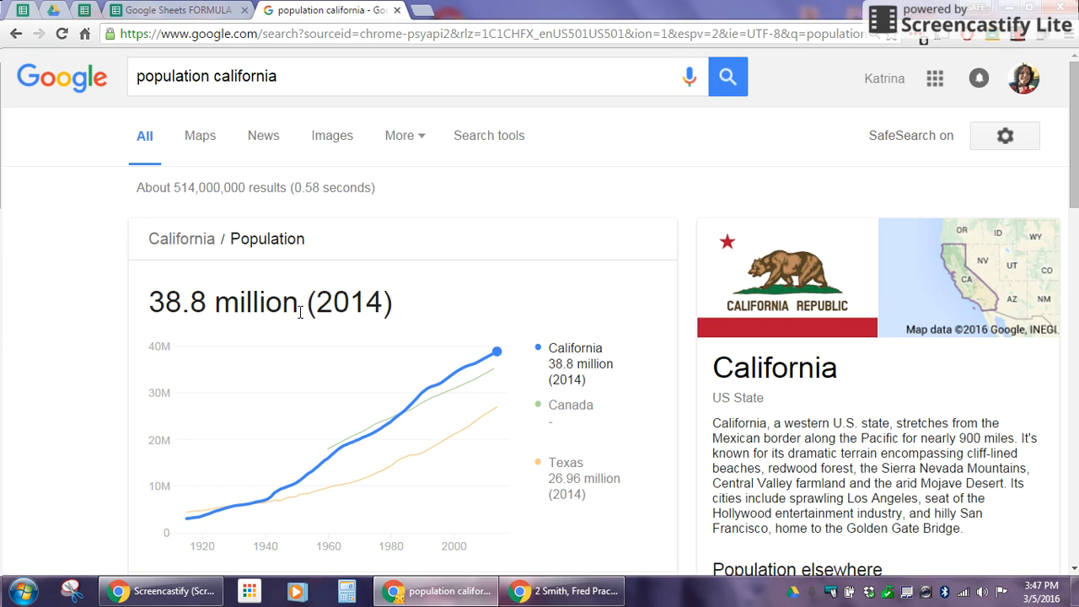
Return to the spreadsheet and enter California in A2 with its population 38800000 in B2.
{"action": "left_click", "coordinate": [179, 10]}
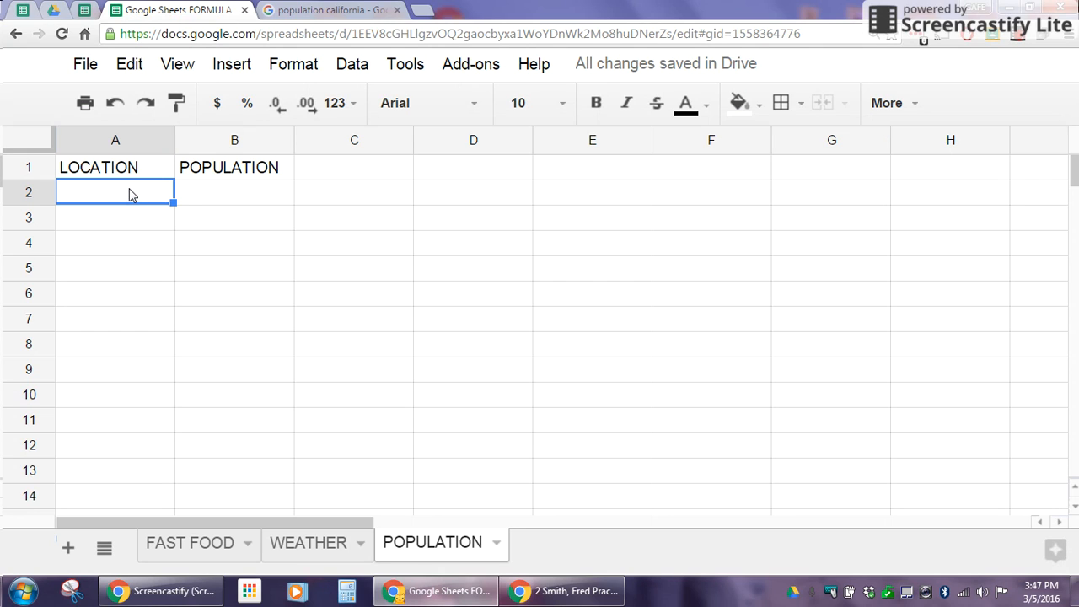
{"action": "type", "text": "Califor"}
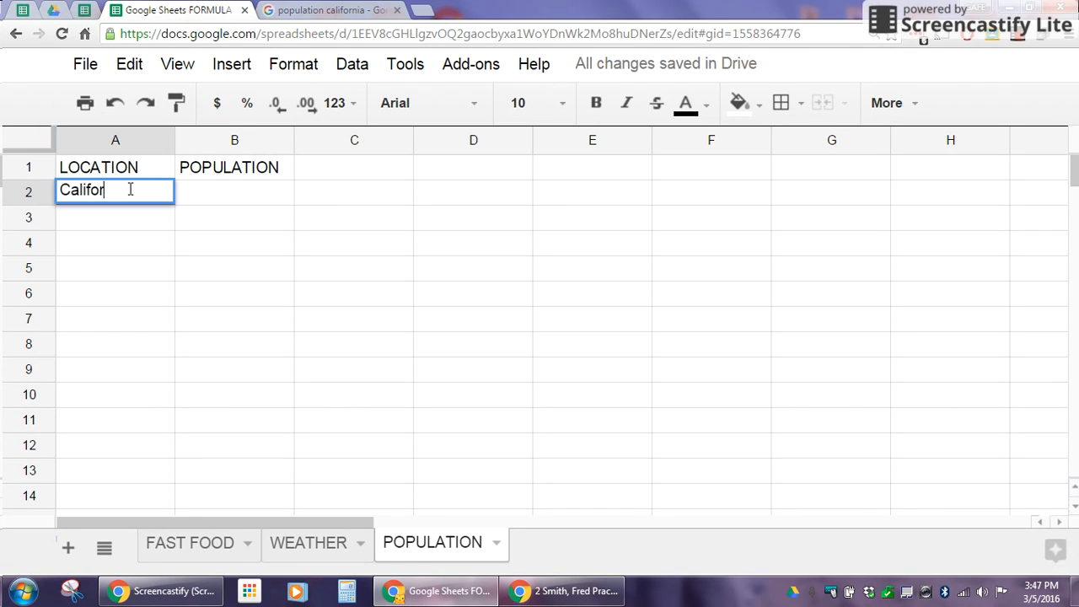
{"action": "type", "text": "nia"}
{"action": "key", "text": "Tab"}
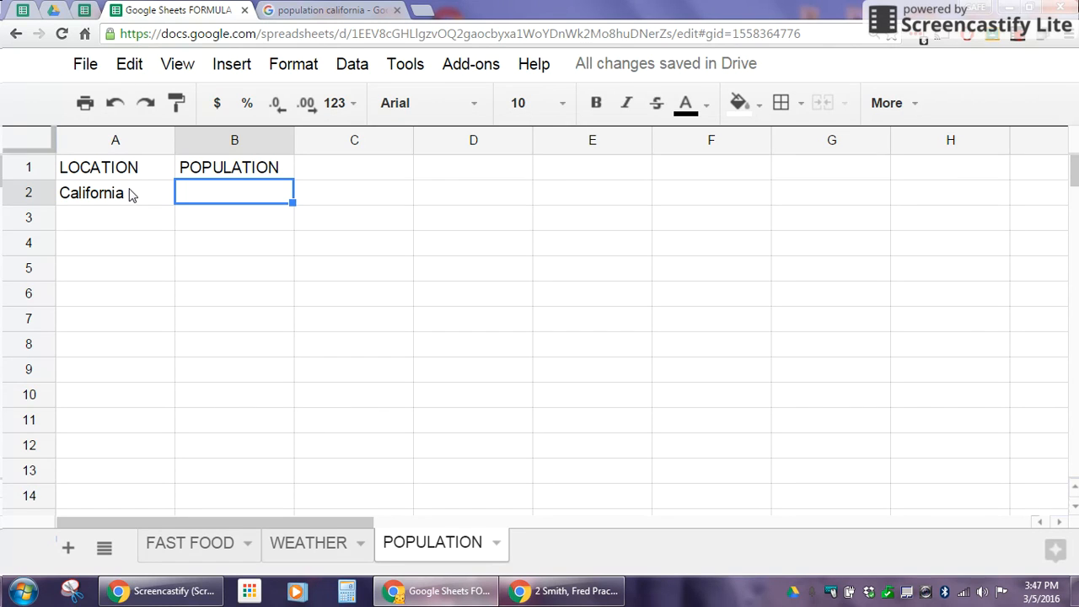
{"action": "type", "text": "3"}
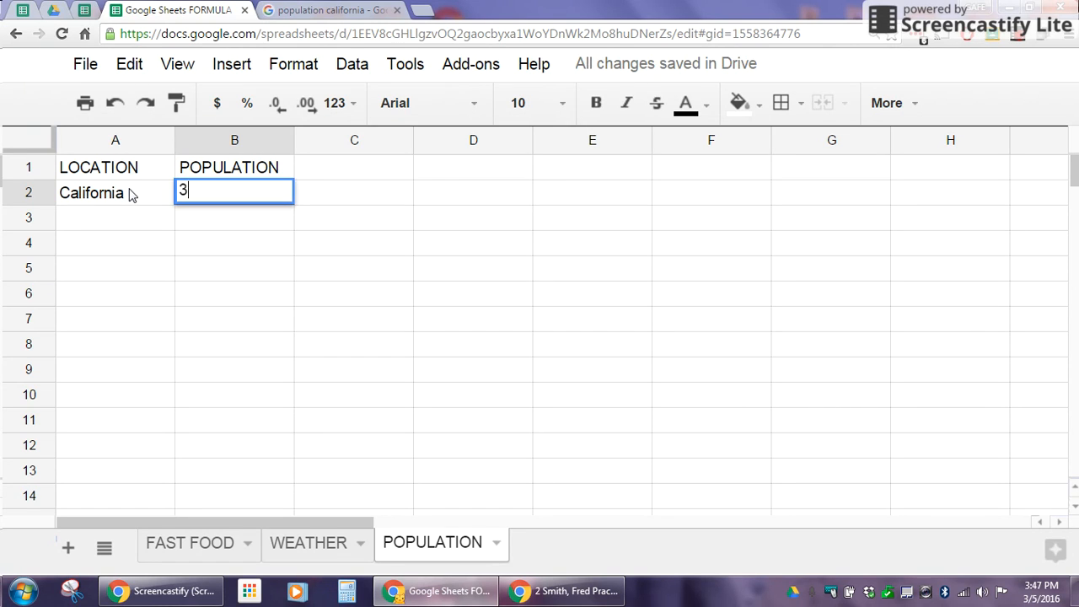
{"action": "type", "text": "8800000"}
{"action": "key", "text": "Return"}
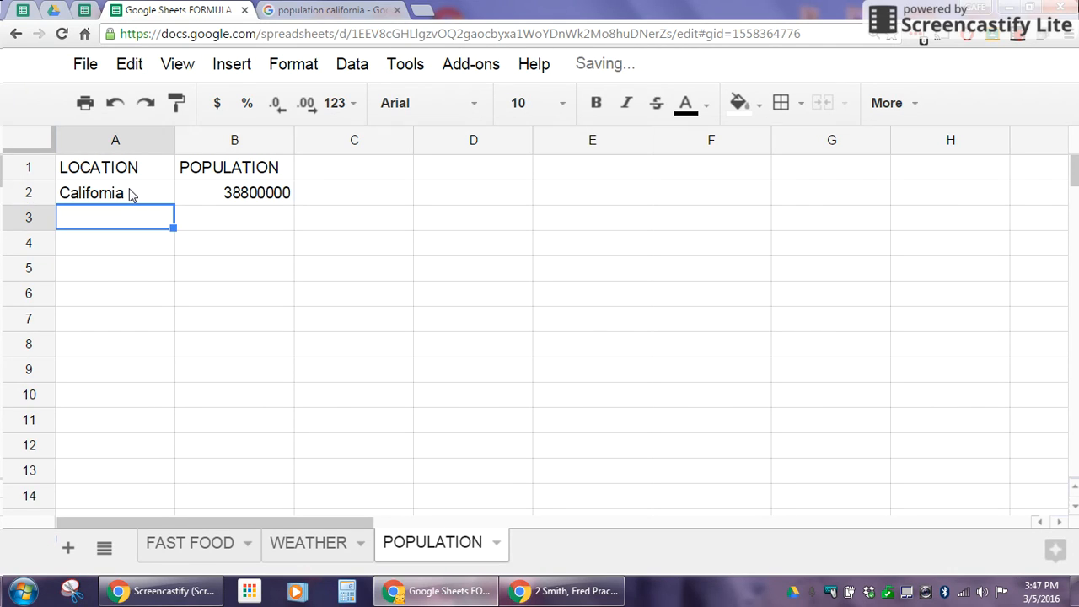
Format California's population in B2 as a Number with thousands separators and no decimal places.
{"action": "left_click", "coordinate": [210, 194]}
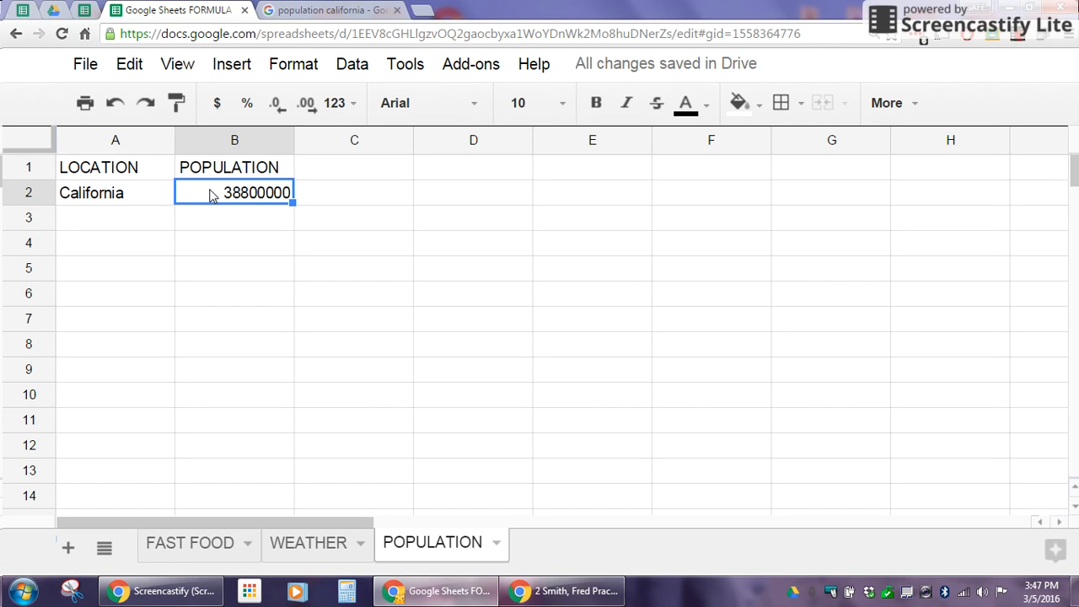
{"action": "left_click", "coordinate": [347, 106]}
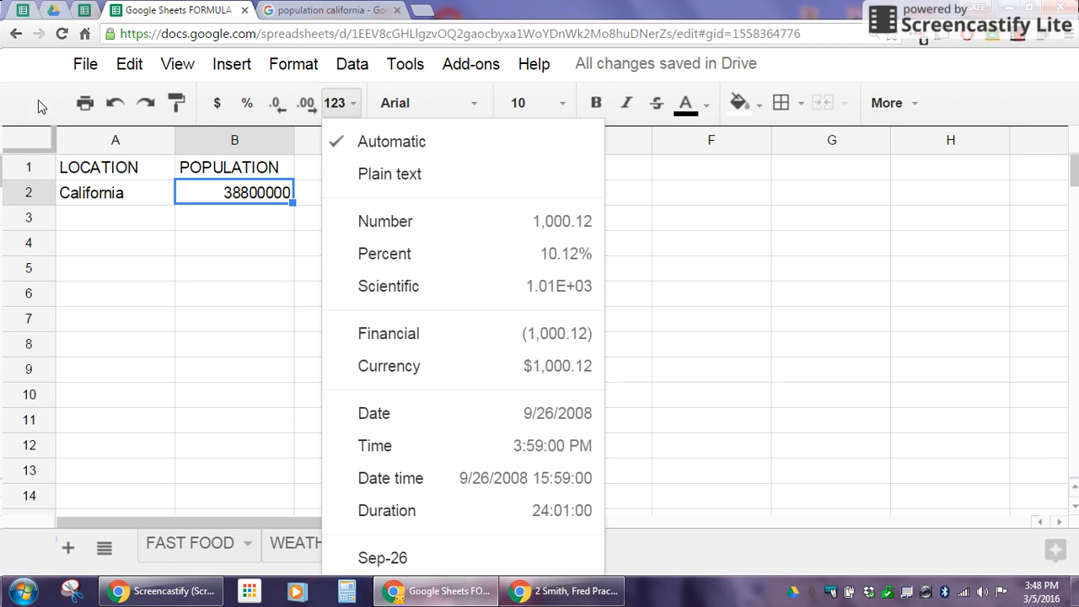
{"action": "left_click", "coordinate": [403, 223]}
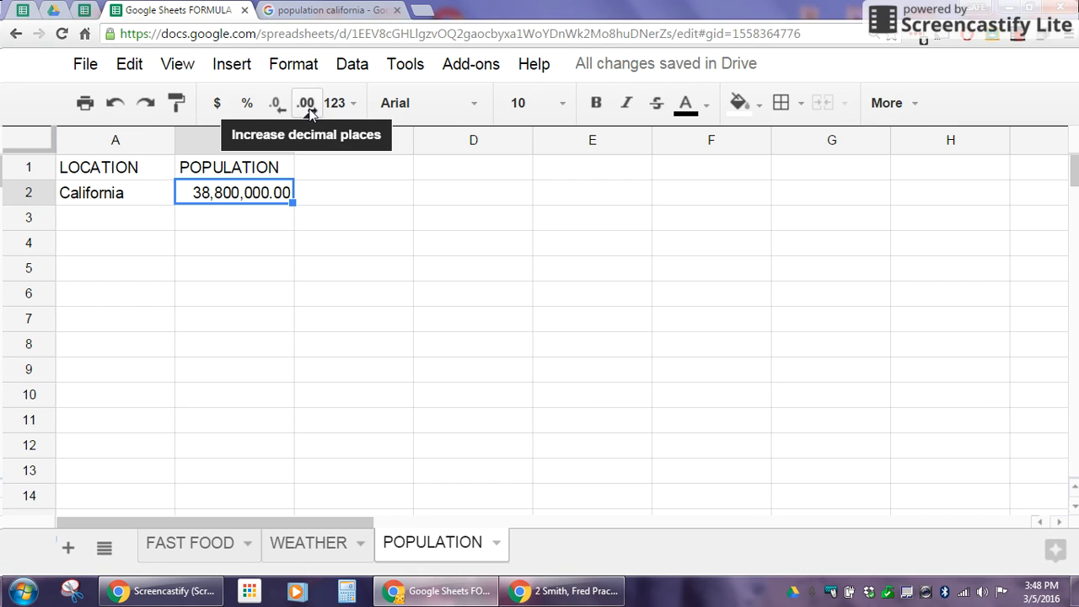
{"action": "left_click", "coordinate": [279, 107]}
{"action": "left_click", "coordinate": [279, 107]}
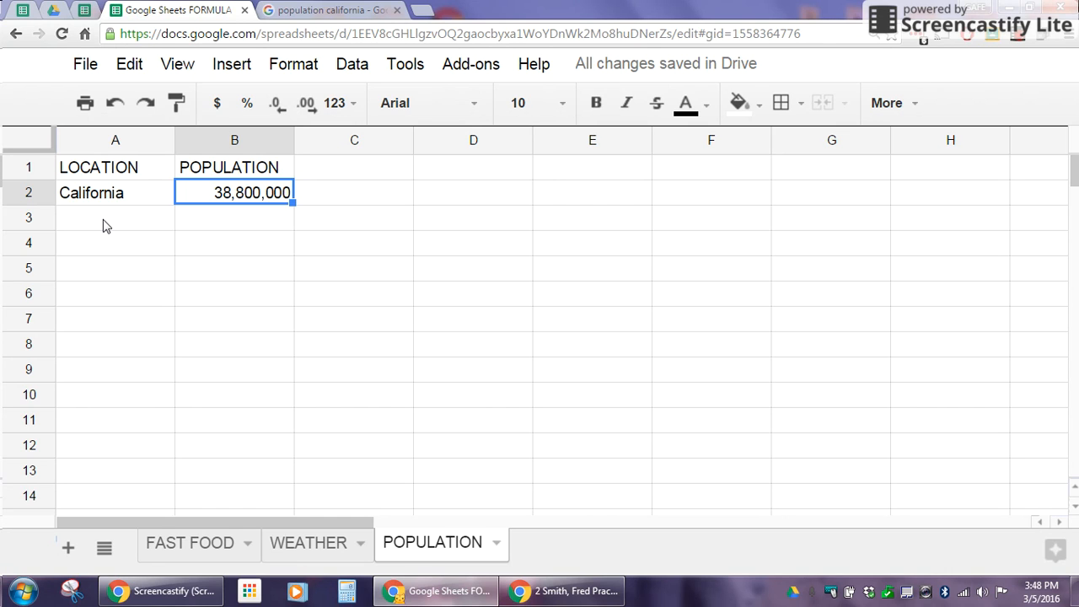
{"action": "left_click", "coordinate": [1017, 38]}
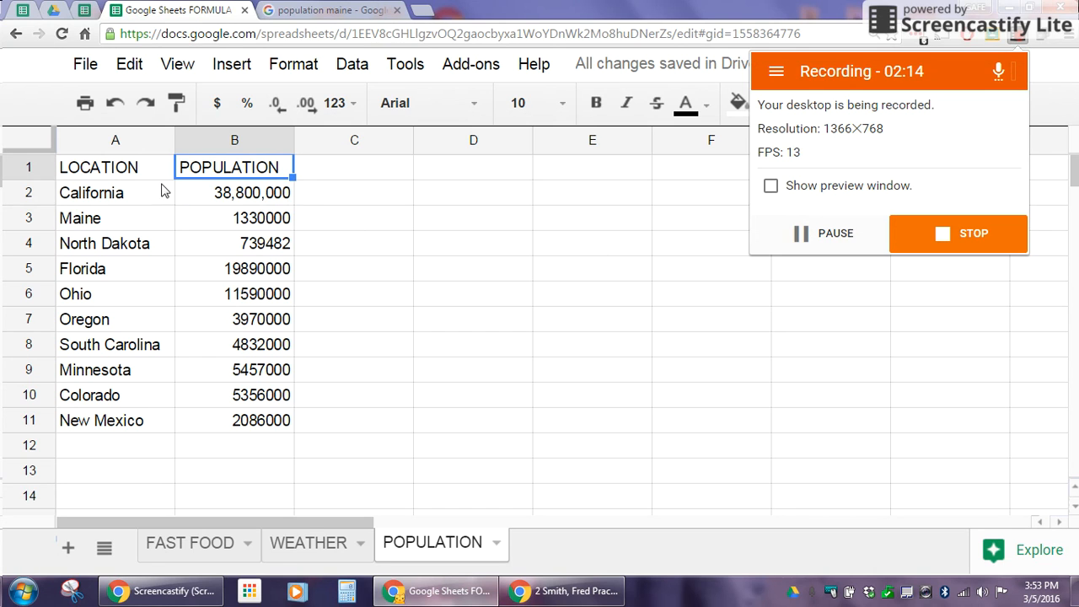
{"action": "left_click", "coordinate": [144, 199]}
{"action": "left_click_drag", "start_coordinate": [145, 199], "coordinate": [120, 424]}
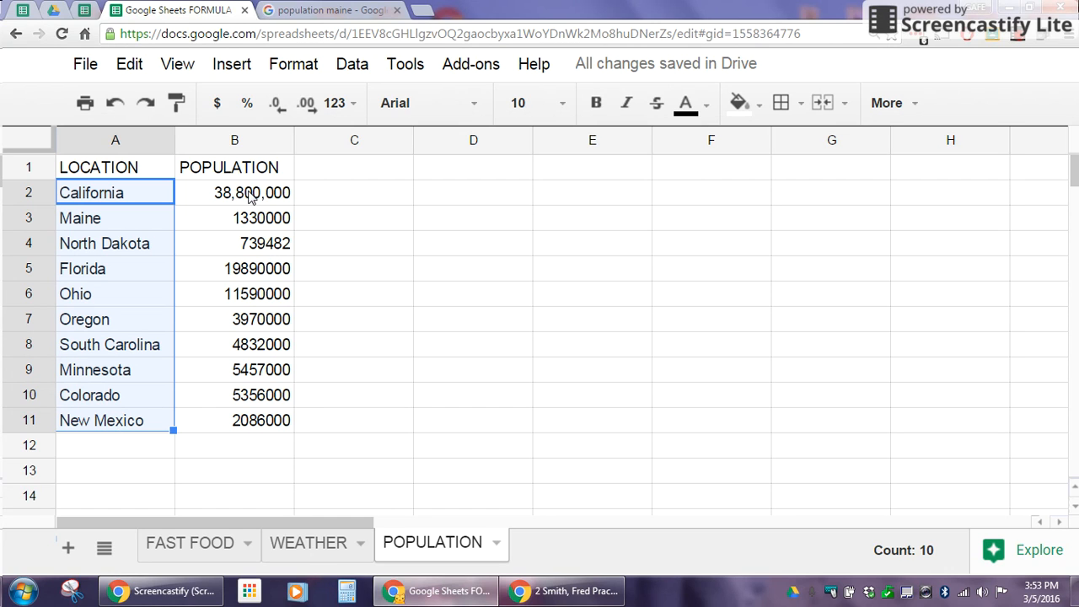
Format the populations from Maine to New Mexico (B3:B11) as Number with no decimal places.
{"action": "left_click", "coordinate": [258, 220]}
{"action": "left_click_drag", "start_coordinate": [258, 220], "coordinate": [239, 421]}
{"action": "left_click", "coordinate": [350, 108]}
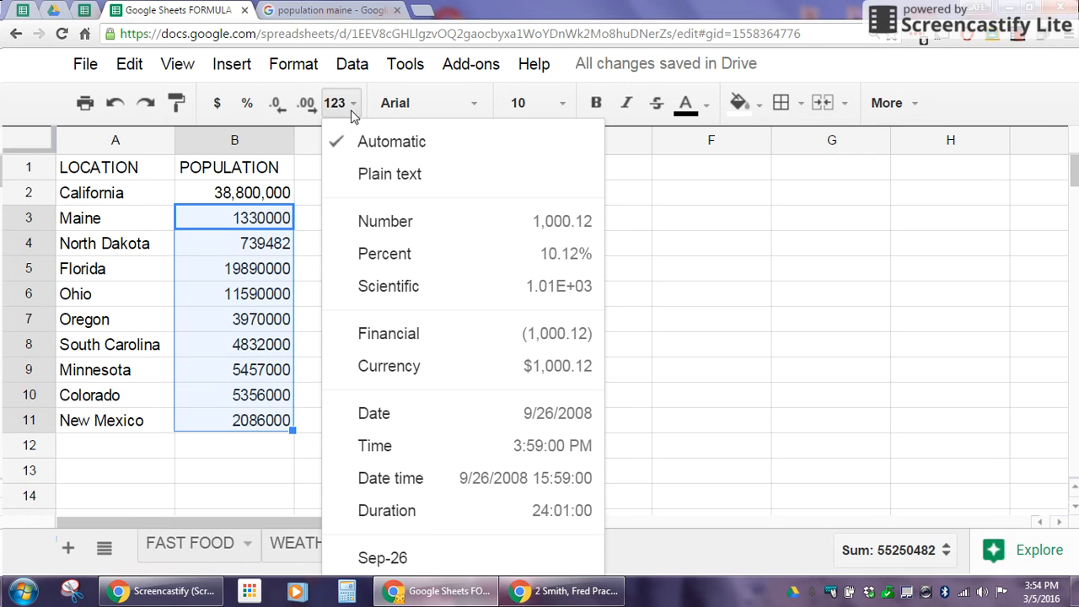
{"action": "left_click", "coordinate": [387, 222]}
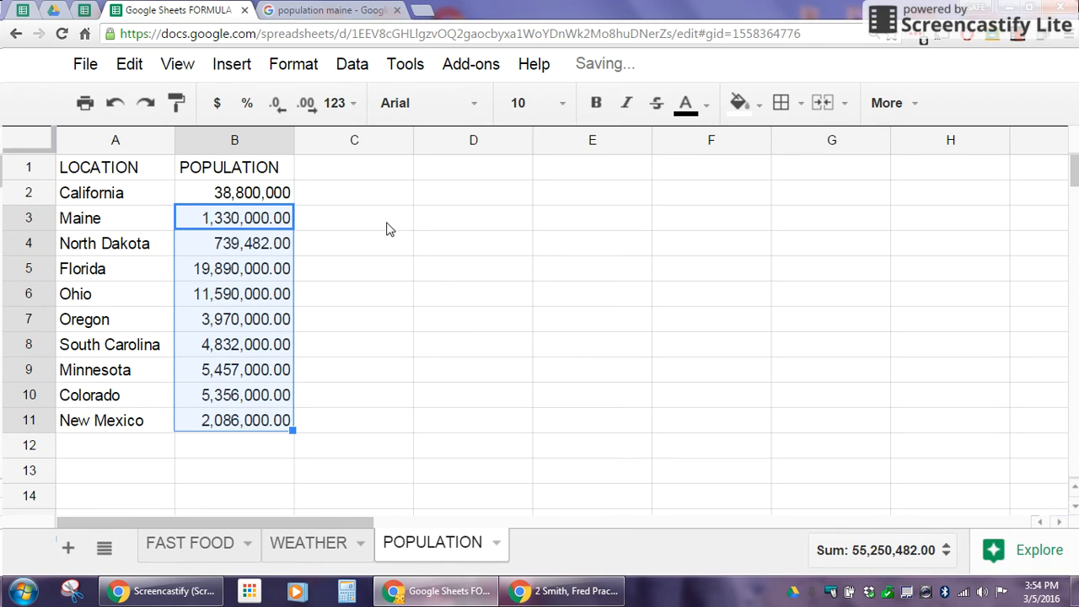
{"action": "left_click", "coordinate": [281, 108]}
{"action": "left_click", "coordinate": [281, 108]}
{"action": "left_click", "coordinate": [336, 244]}
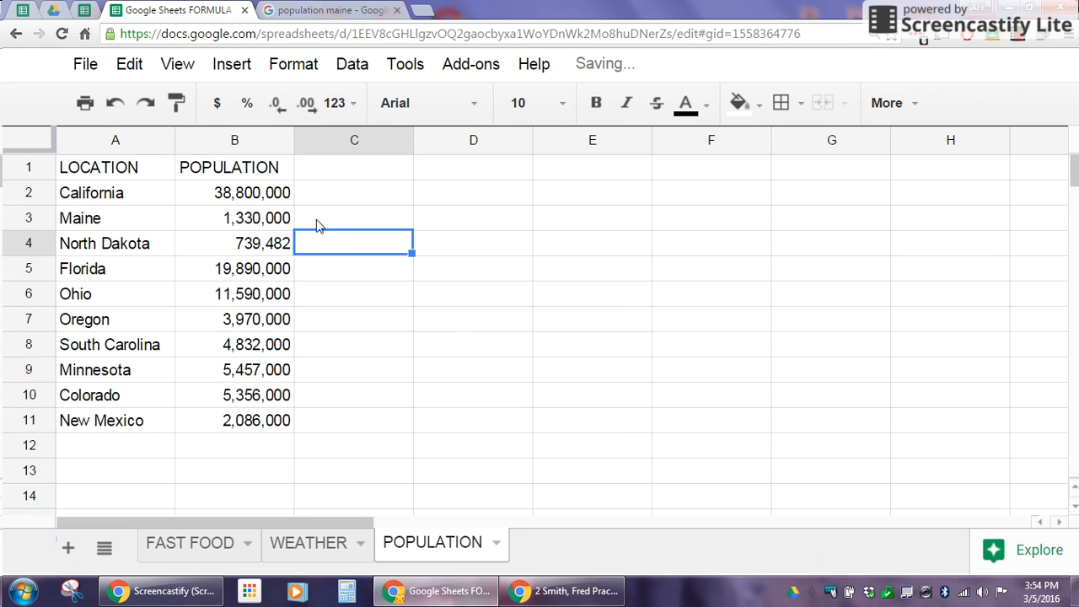
Add the row label AVERAGE in A12 below New Mexico.
{"action": "left_click_drag", "start_coordinate": [276, 194], "coordinate": [262, 421]}
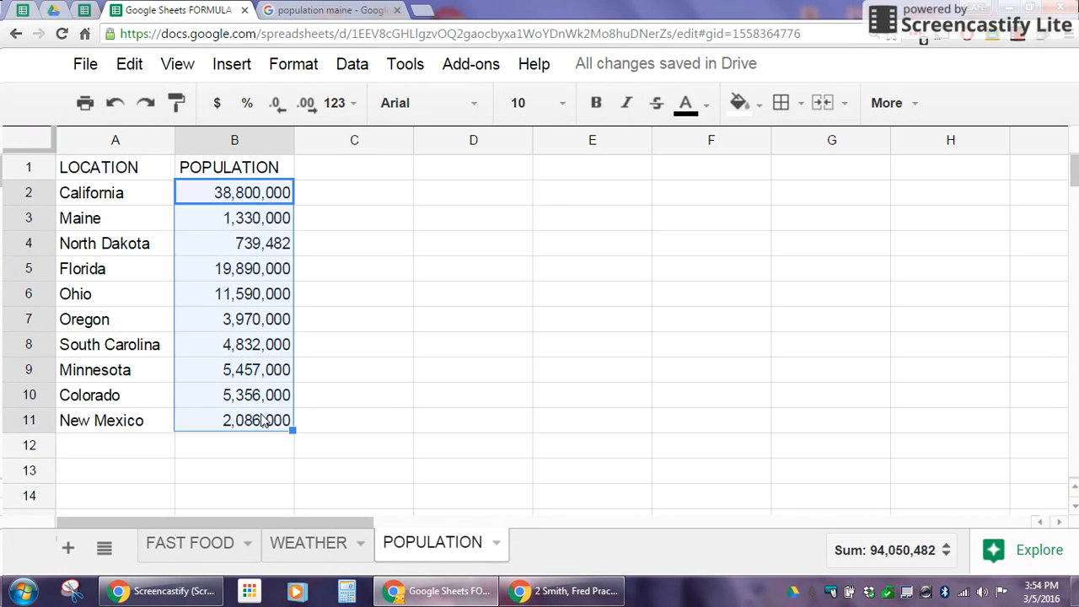
{"action": "left_click", "coordinate": [145, 448]}
{"action": "type", "text": "AVERAGE"}
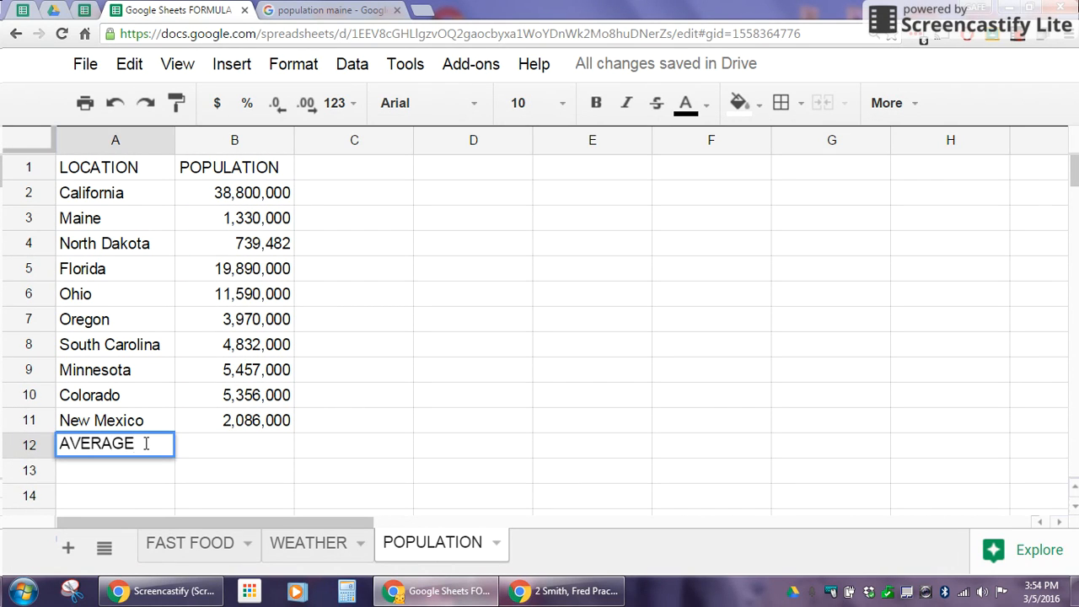
{"action": "key", "text": "Return"}
Insert the AVERAGE function in B12 over the population range B2:B11.
{"action": "left_click", "coordinate": [216, 445]}
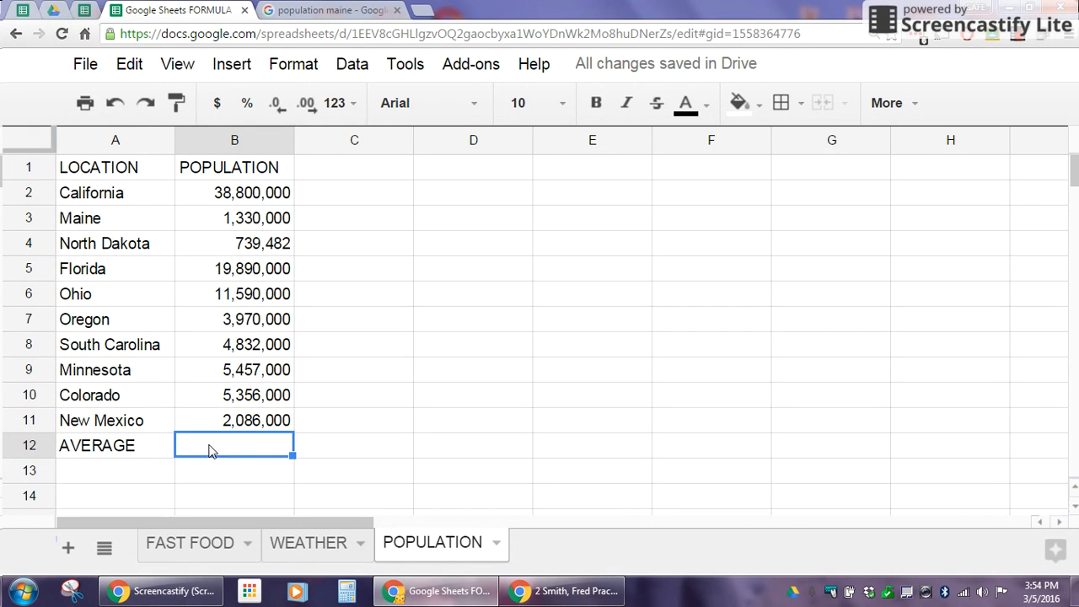
{"action": "left_click", "coordinate": [890, 106]}
{"action": "left_click", "coordinate": [874, 144]}
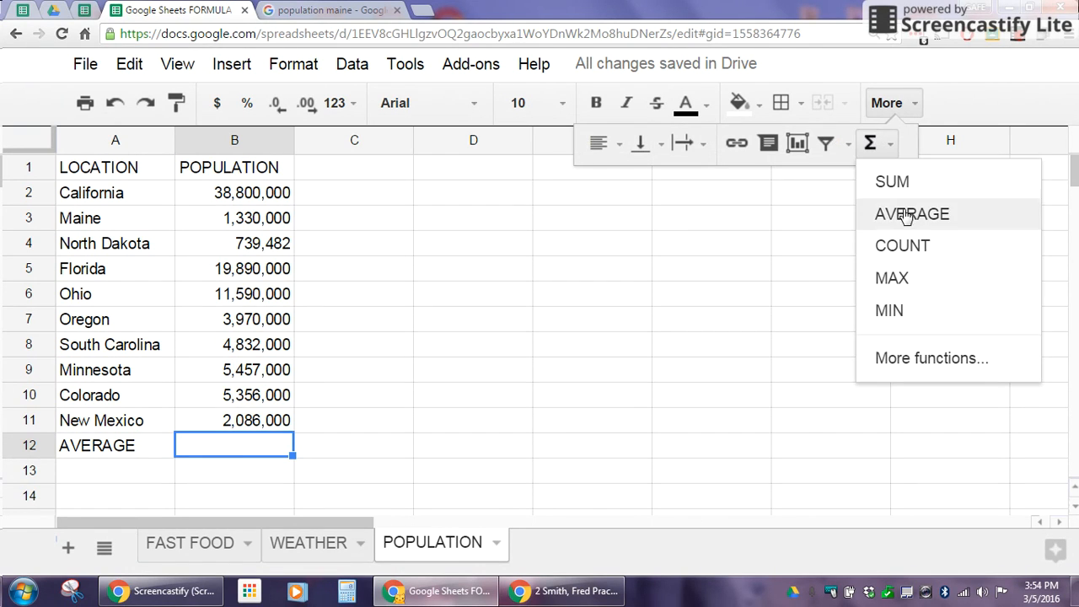
{"action": "left_click", "coordinate": [963, 225]}
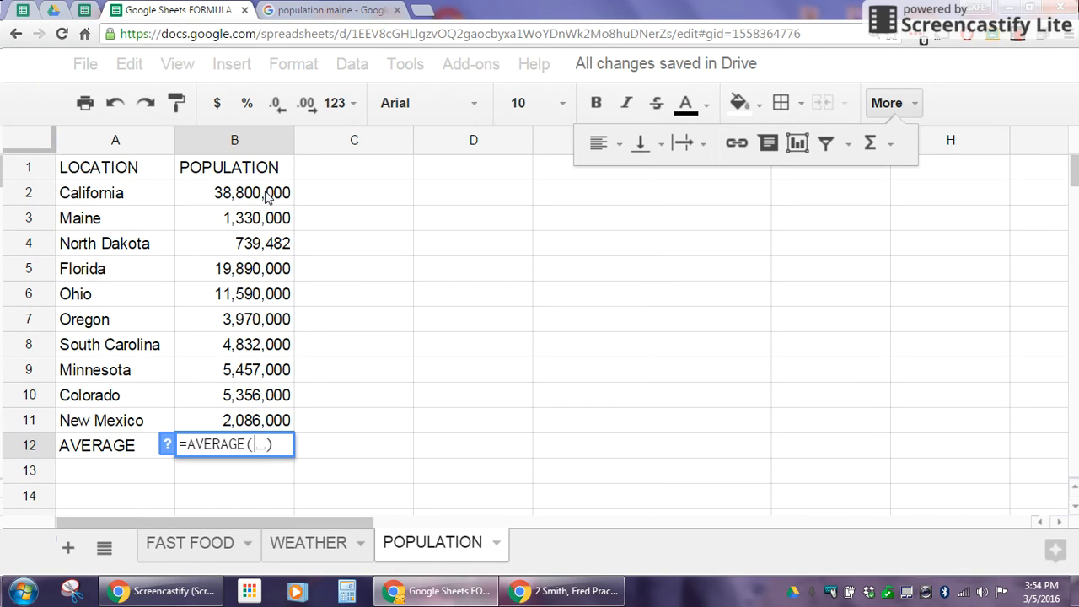
{"action": "left_click_drag", "start_coordinate": [238, 194], "coordinate": [283, 424]}
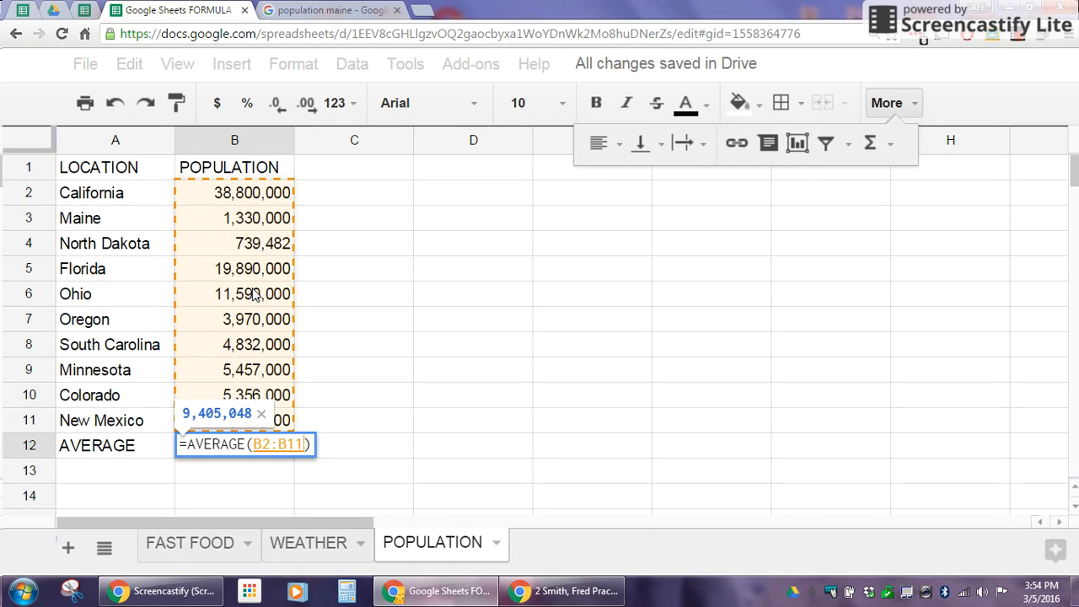
{"action": "key", "text": "Return"}
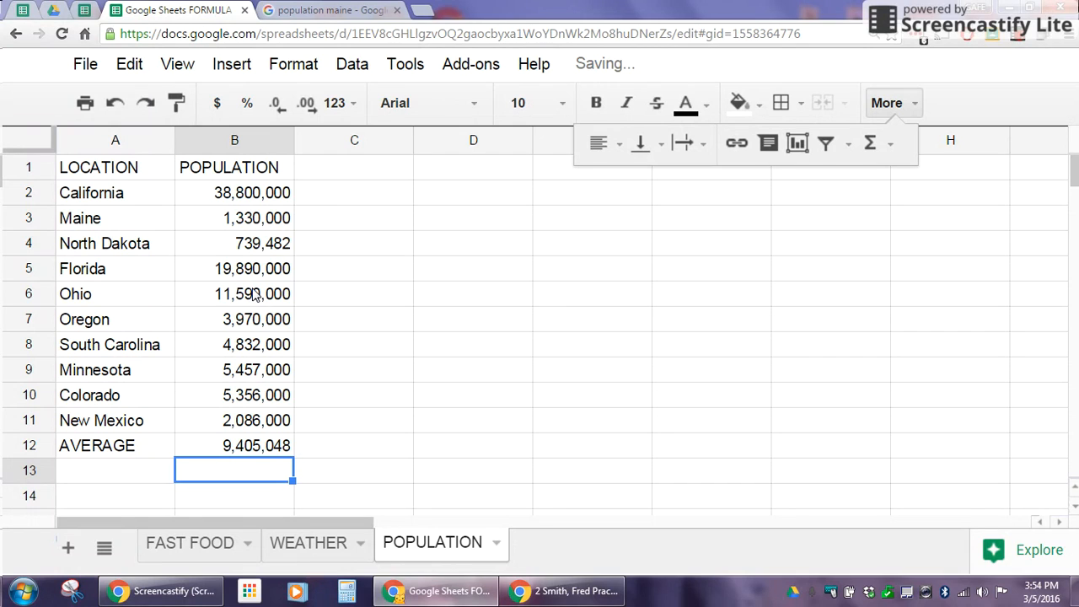
{"action": "left_click", "coordinate": [235, 448]}
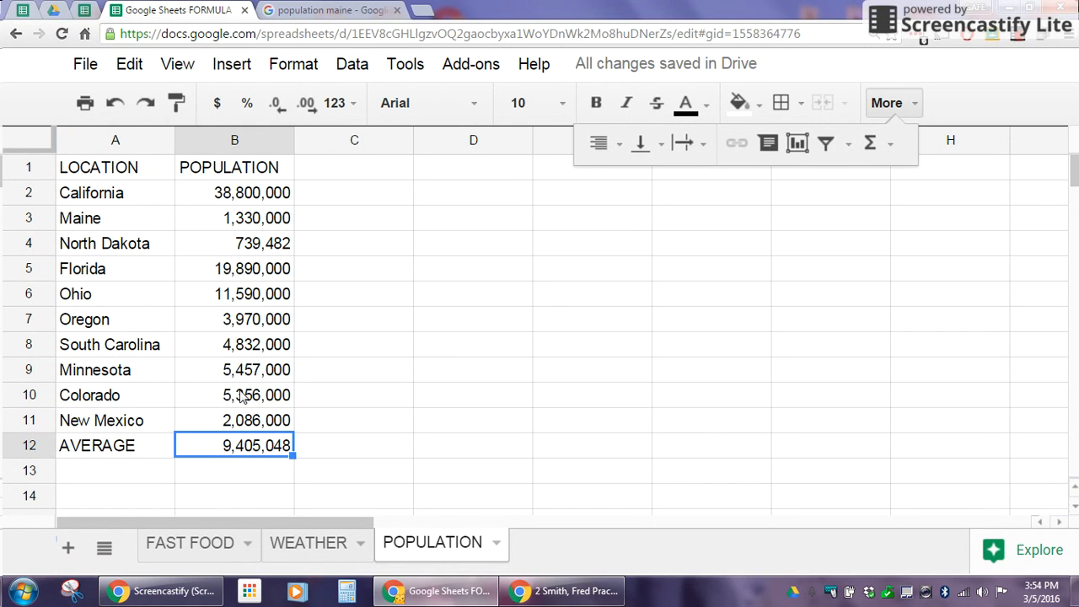
{"action": "left_click_drag", "start_coordinate": [266, 196], "coordinate": [266, 423]}
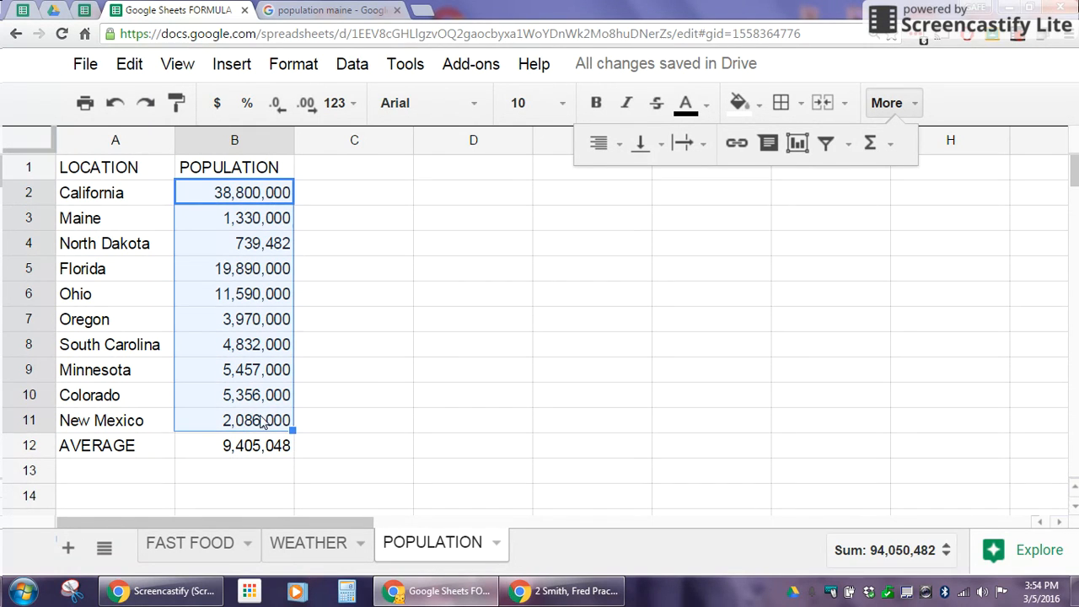
{"action": "left_click", "coordinate": [236, 453]}
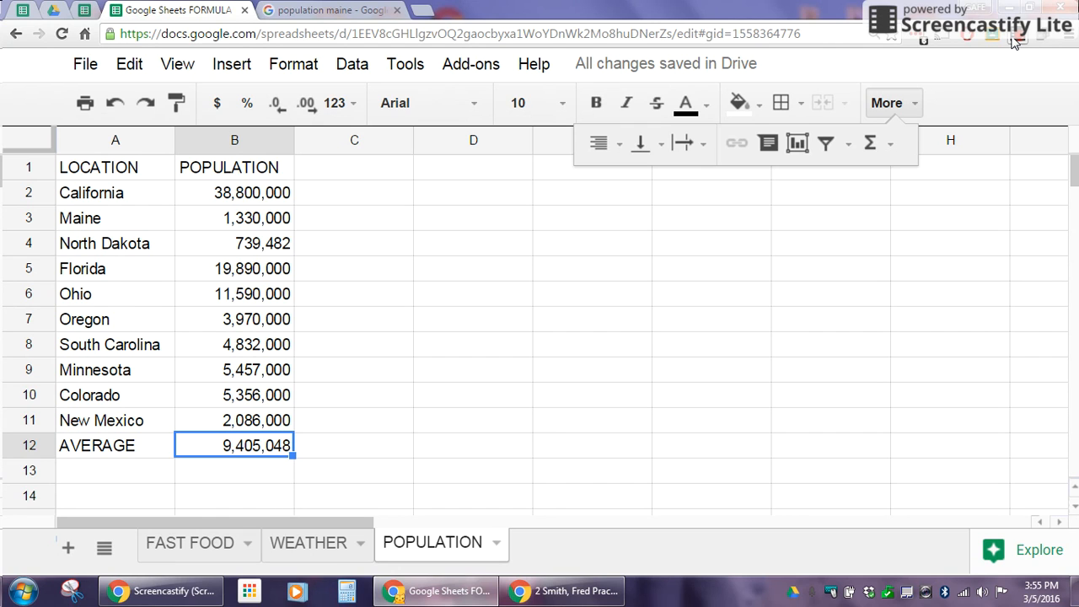
{"action": "left_click", "coordinate": [1017, 39]}
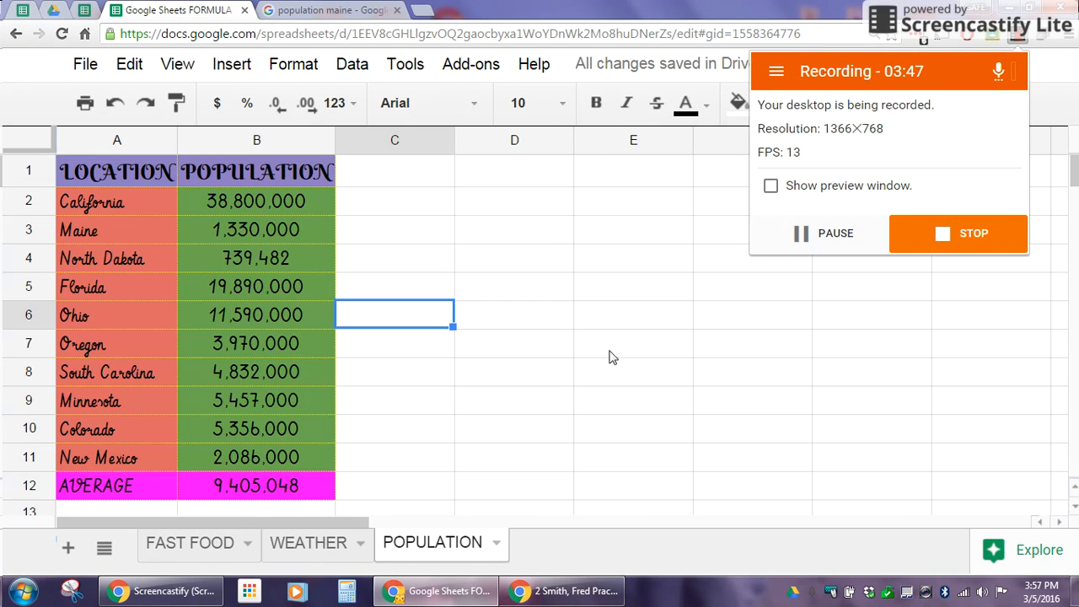
{"action": "left_click", "coordinate": [369, 494]}
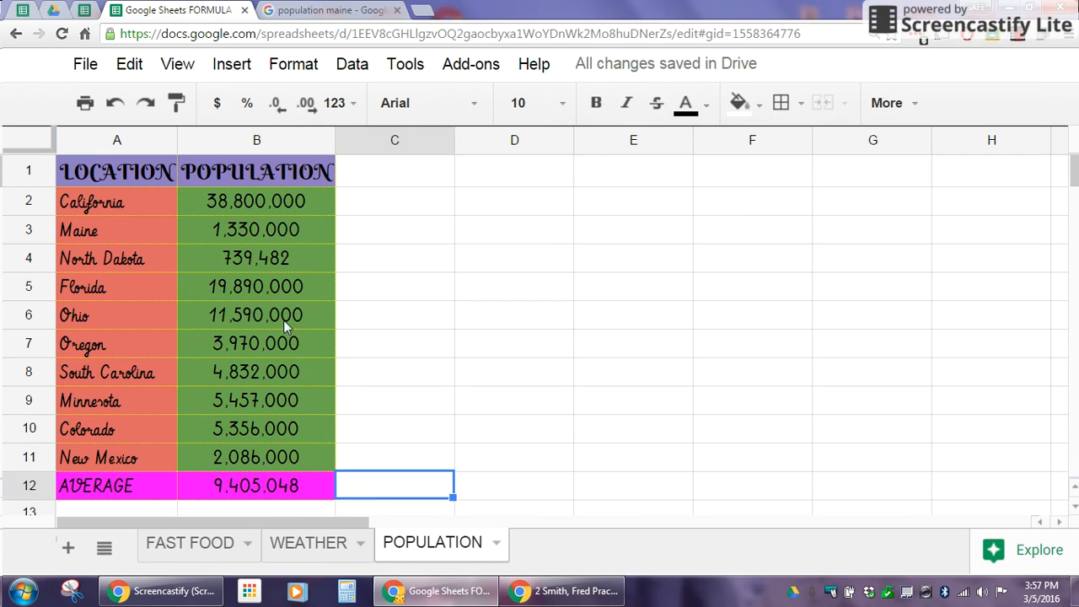
Examine the font, font size and fill colour of the header row, the state rows A2:B11 and the AVERAGE row.
{"action": "left_click", "coordinate": [133, 173]}
{"action": "left_click_drag", "start_coordinate": [134, 172], "coordinate": [222, 170]}
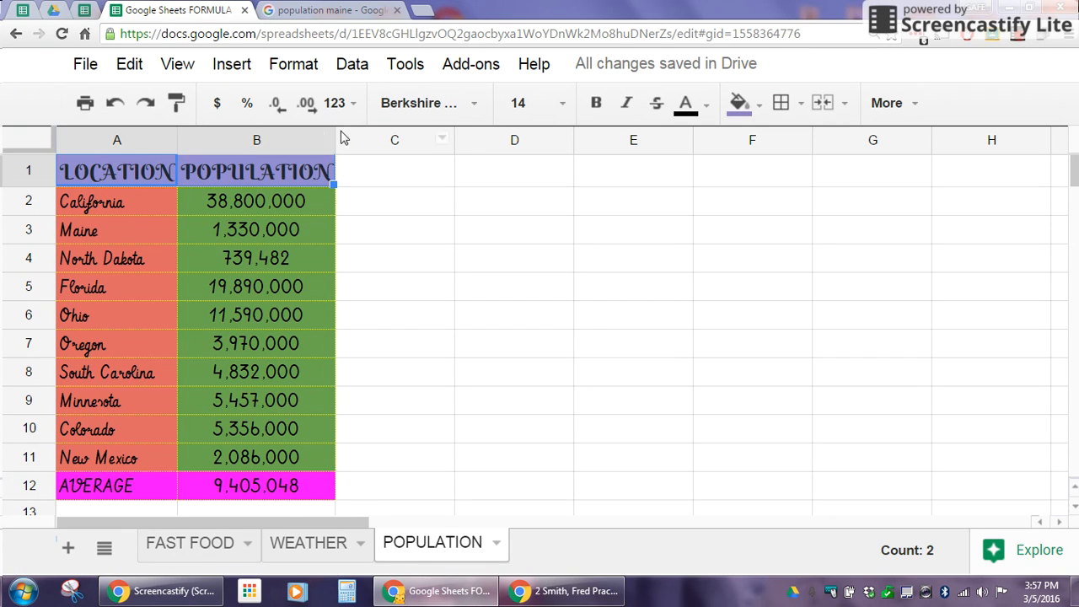
{"action": "left_click_drag", "start_coordinate": [141, 198], "coordinate": [262, 453]}
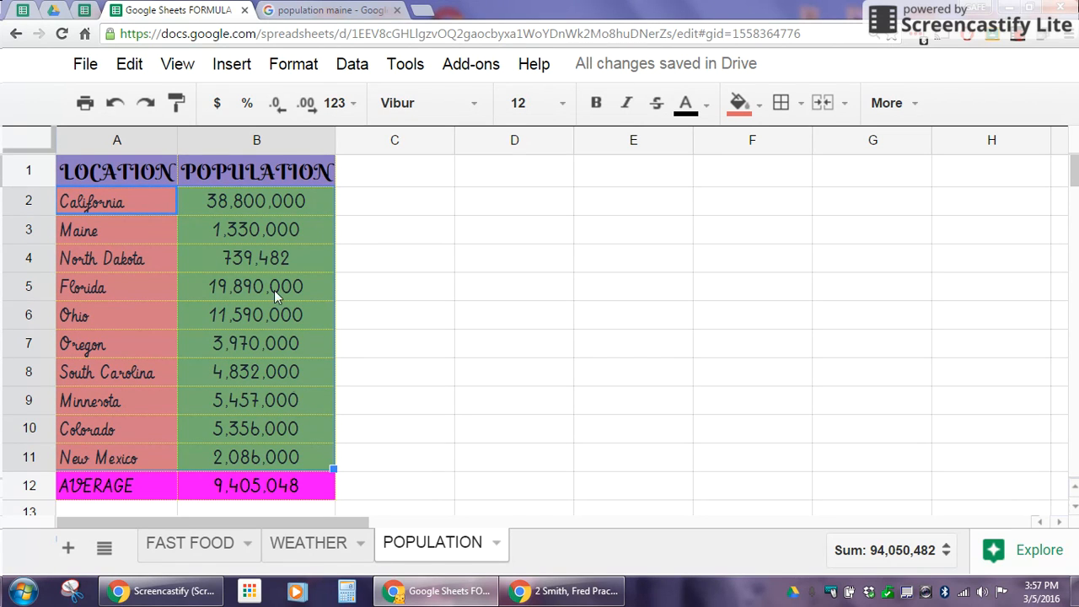
{"action": "left_click", "coordinate": [138, 493]}
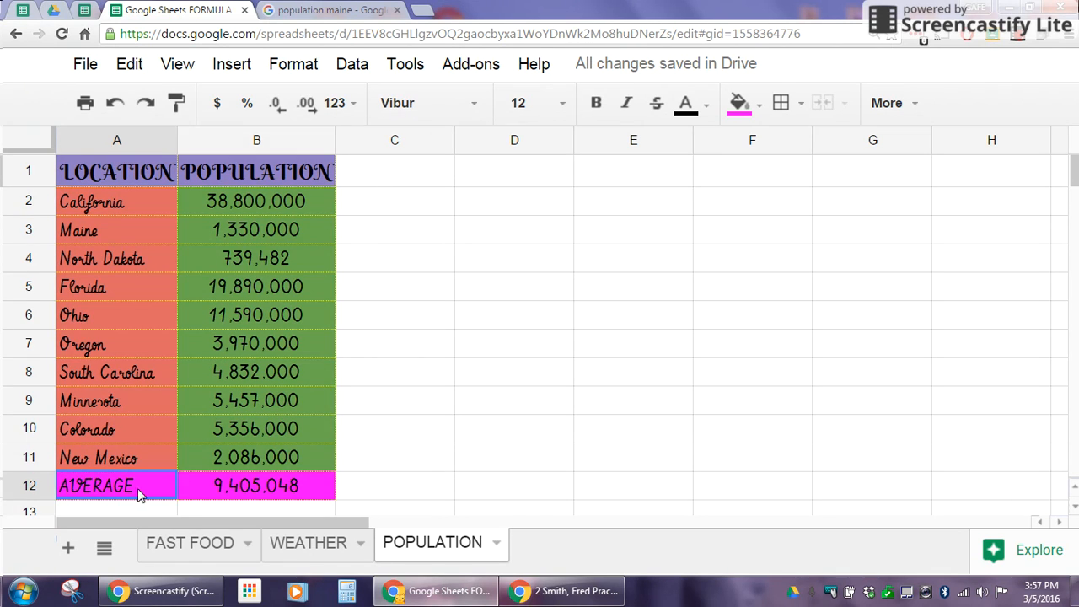
{"action": "left_click_drag", "start_coordinate": [140, 495], "coordinate": [245, 493]}
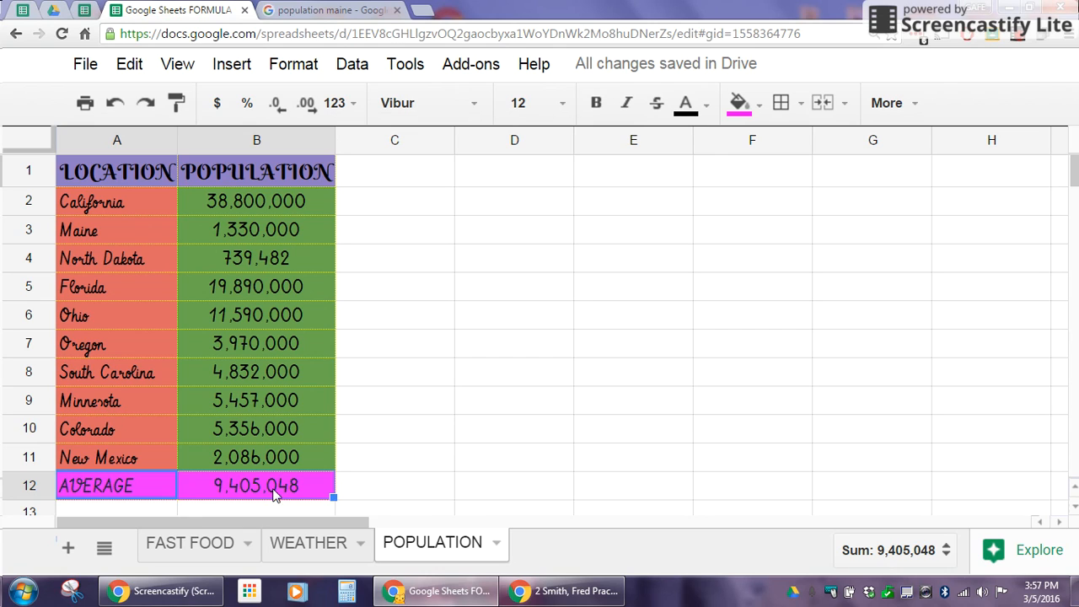
{"action": "left_click", "coordinate": [273, 428]}
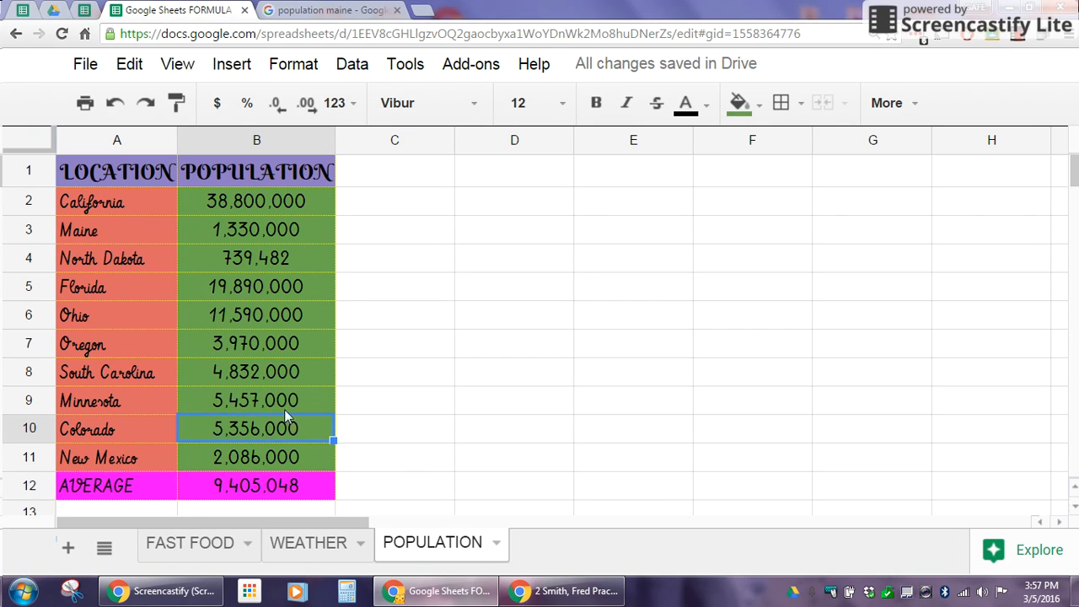
{"action": "left_click", "coordinate": [135, 177]}
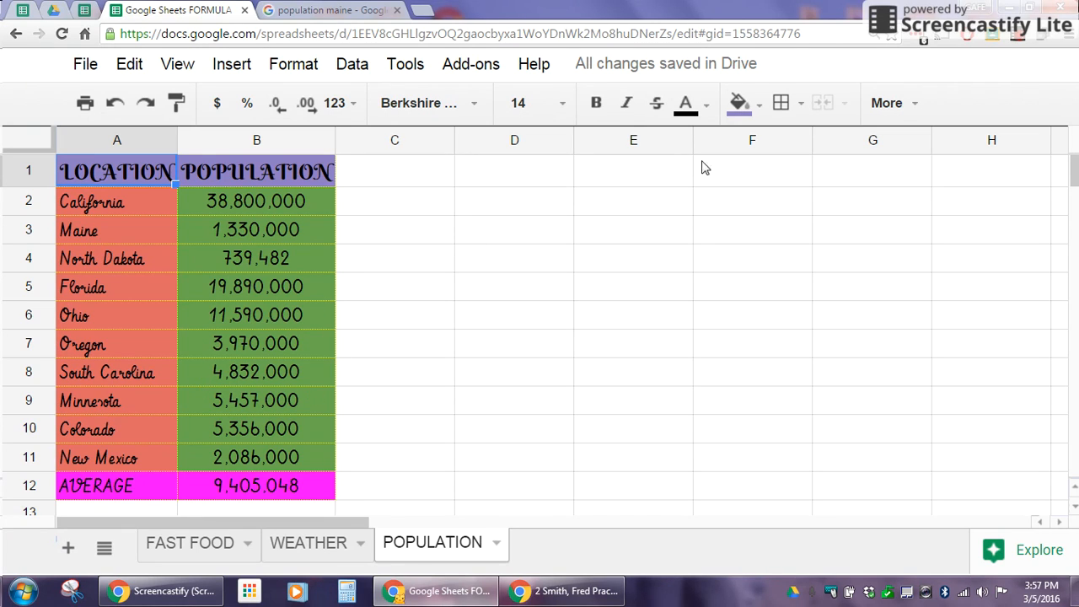
{"action": "left_click", "coordinate": [360, 495]}
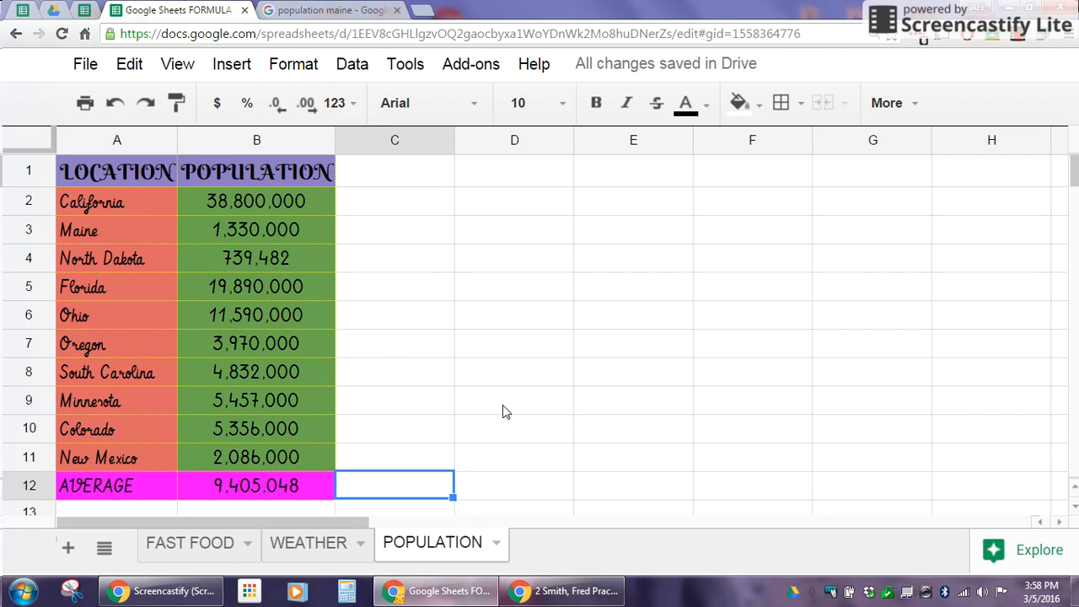